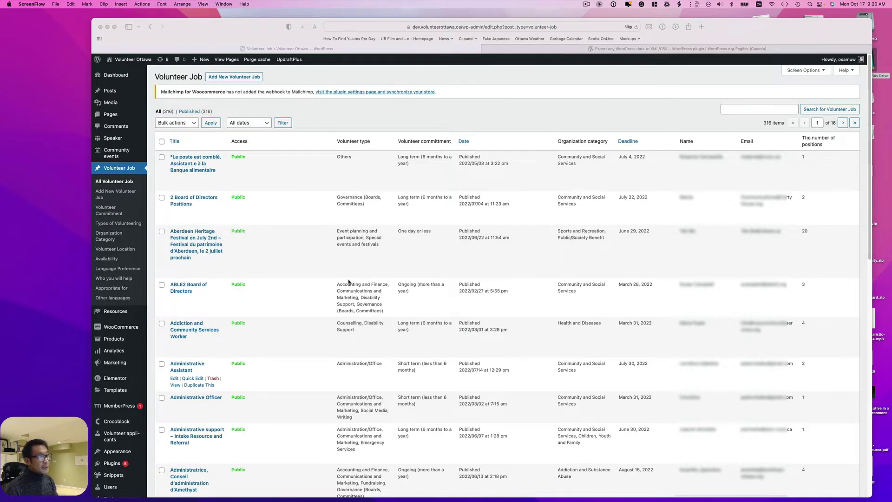
# Review the Export any WordPress data to XML/CSV plugin page, then return to the installing admin
pyautogui.click(576, 50)
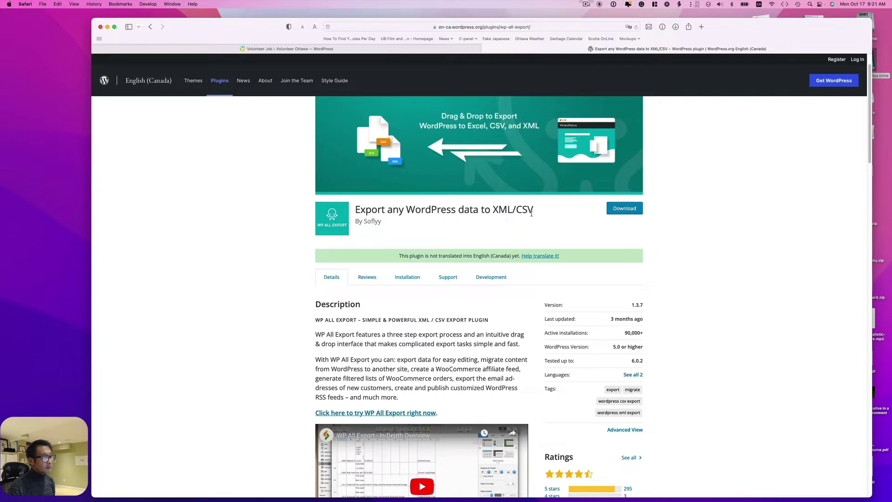
pyautogui.scroll(2, 532, 213)
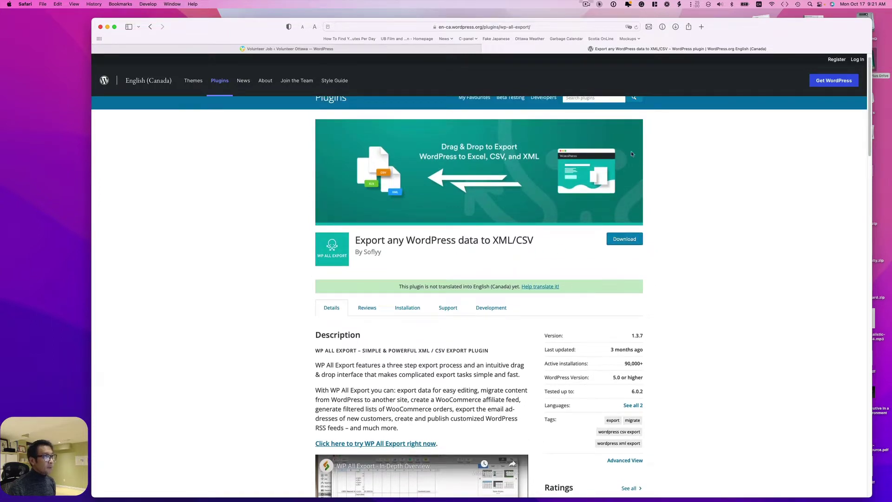
pyautogui.click(394, 48)
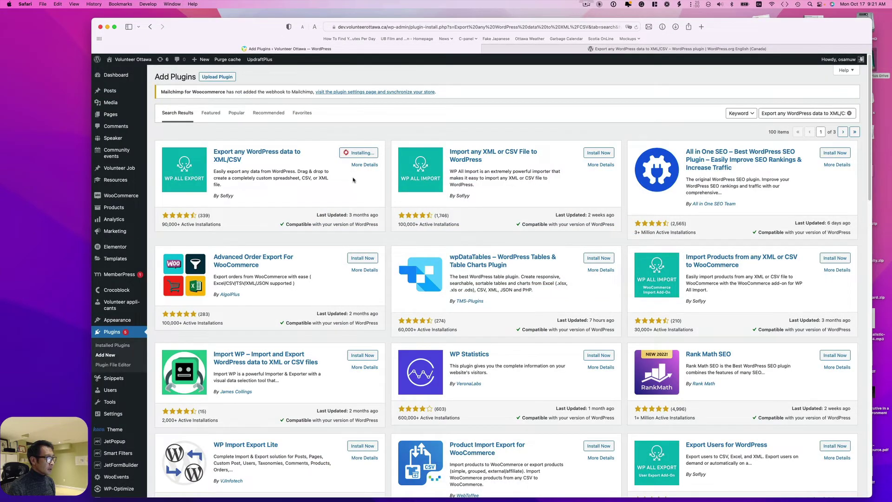
# Activate WP All Export and start a new export from All Export > New Export
pyautogui.click(364, 156)
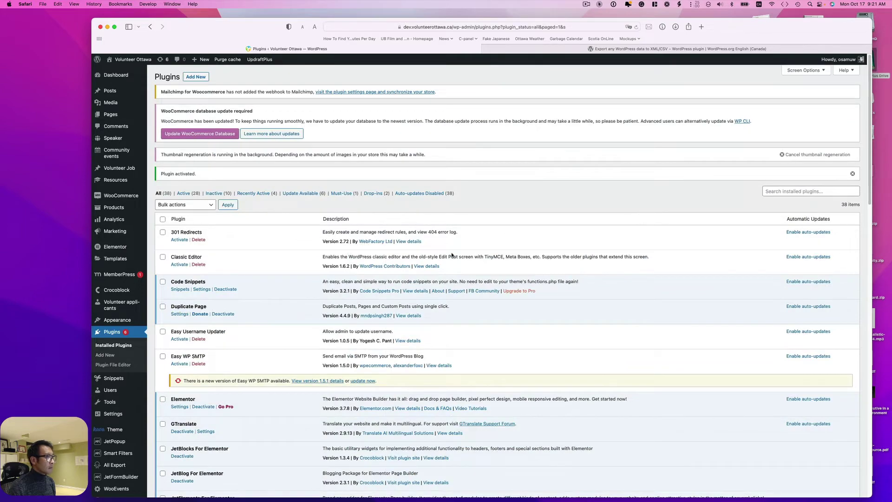
pyautogui.scroll(-10, 436, 268)
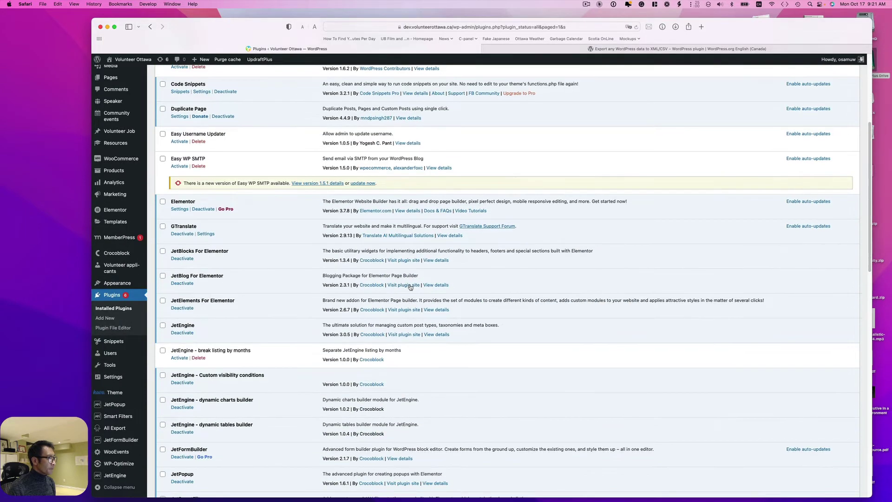
pyautogui.scroll(-20, 411, 286)
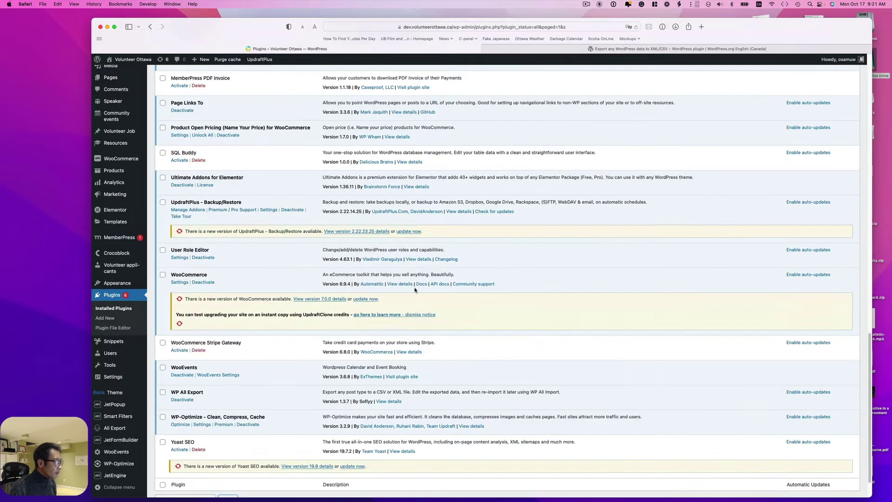
pyautogui.scroll(-2, 416, 290)
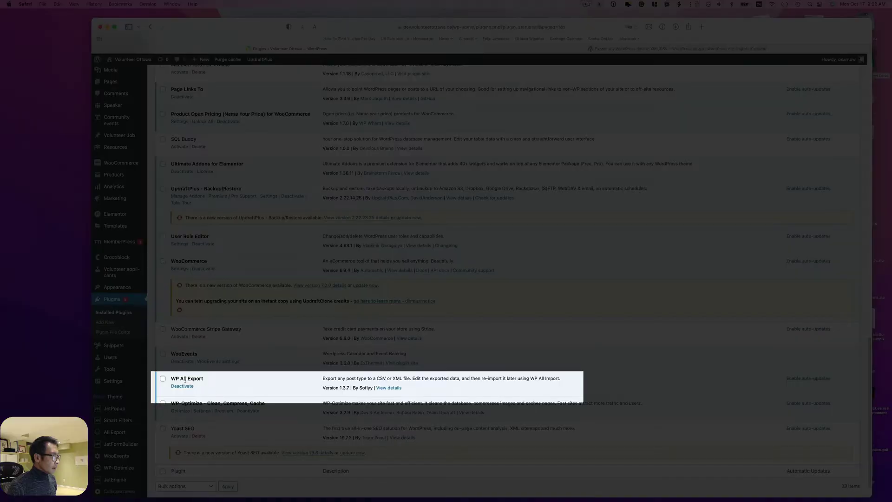
pyautogui.scroll(-1, 281, 426)
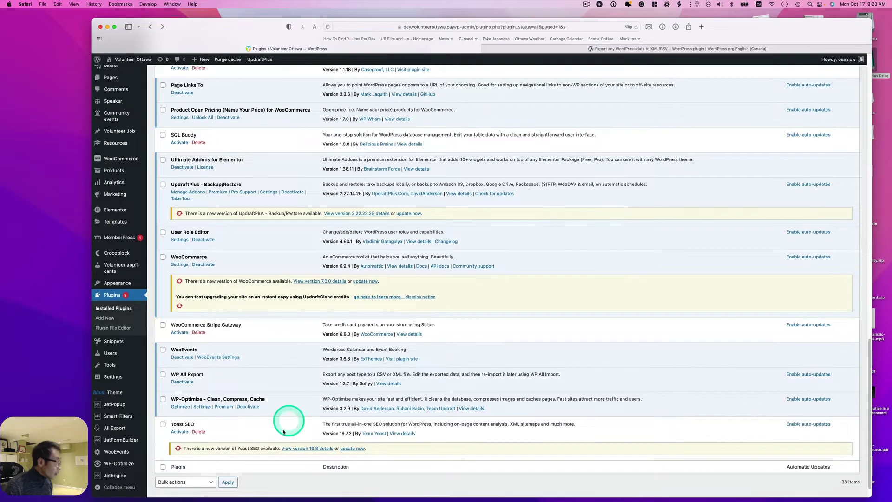
pyautogui.moveTo(116, 428)
pyautogui.click(162, 431)
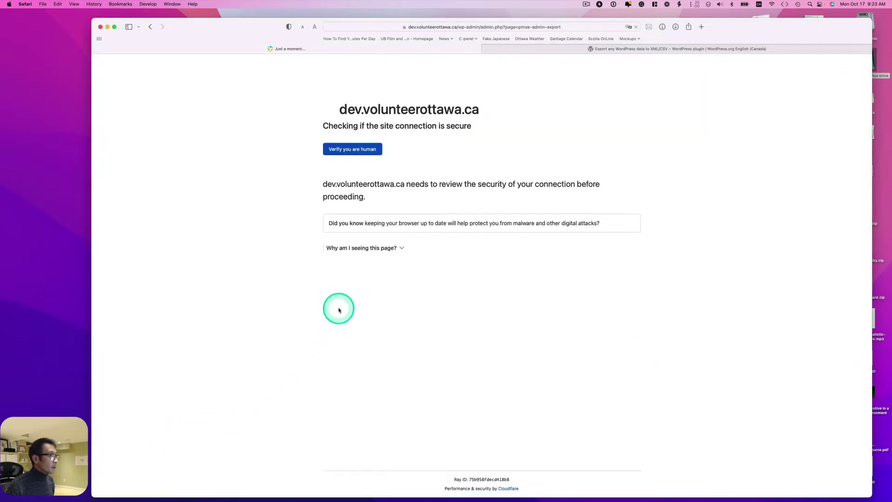
# Pass the human check and choose Volunteer Job as the post type, covering 316 posts
pyautogui.click(364, 150)
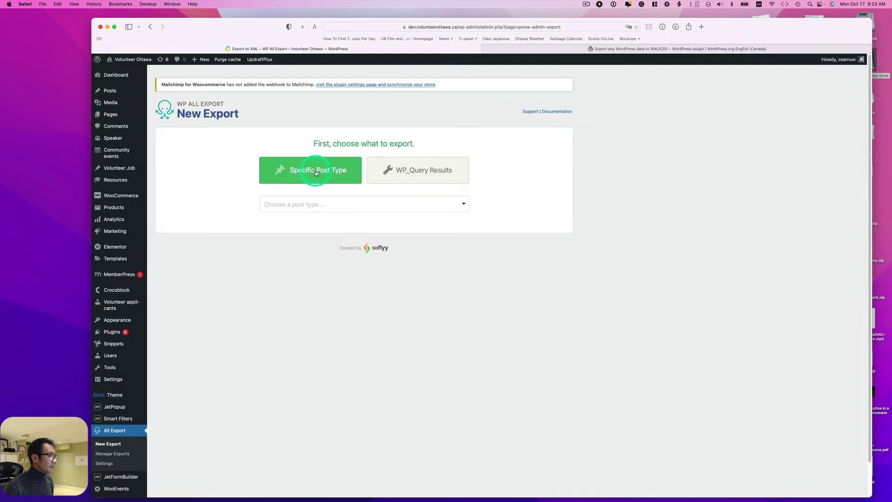
pyautogui.click(288, 204)
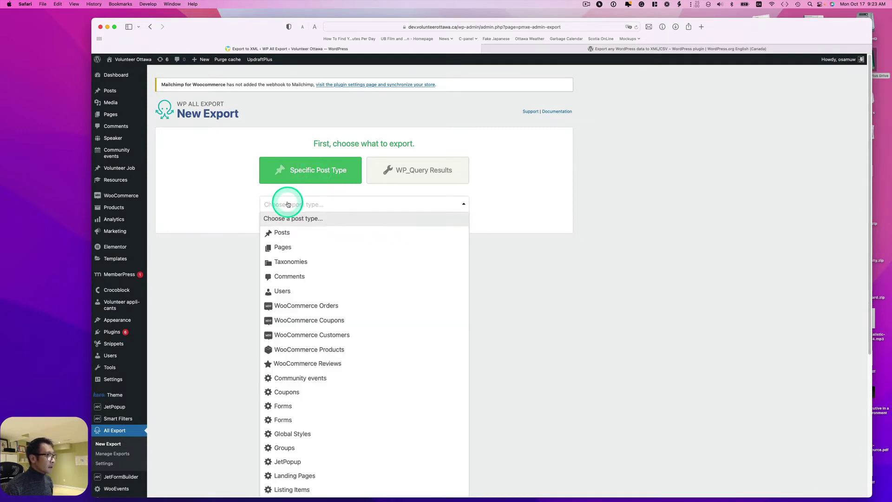
pyautogui.scroll(-1, 354, 296)
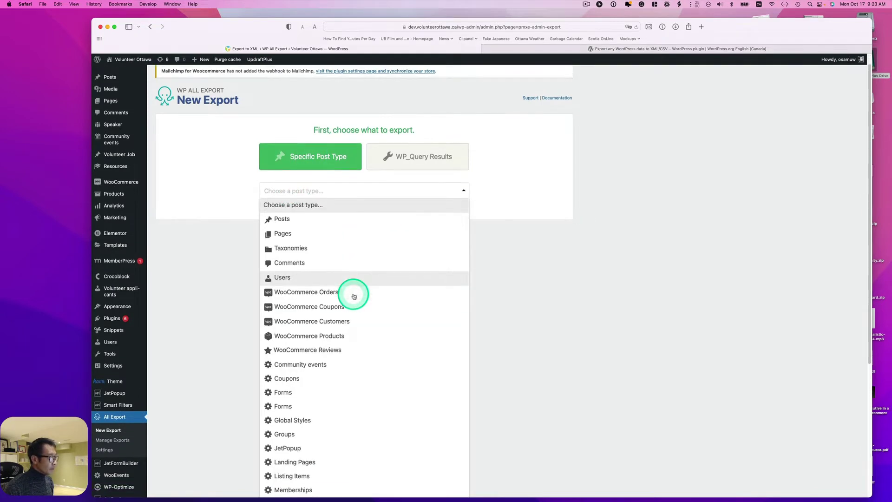
pyautogui.scroll(-5, 354, 296)
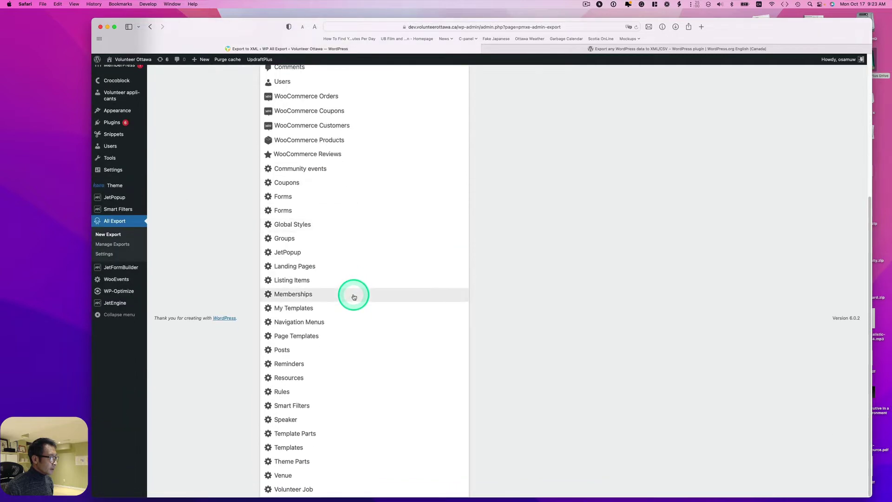
pyautogui.click(296, 488)
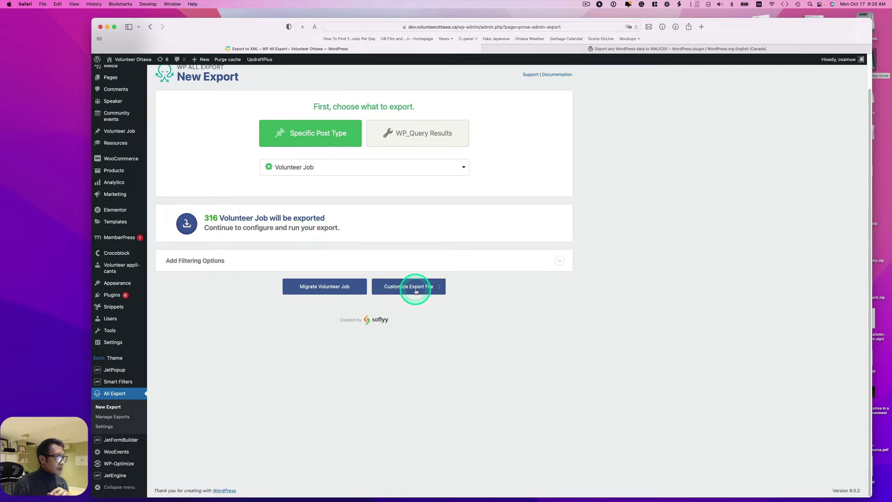
# Go to customizing the export file and delete the Content column, leaving ID and Title
pyautogui.click(416, 287)
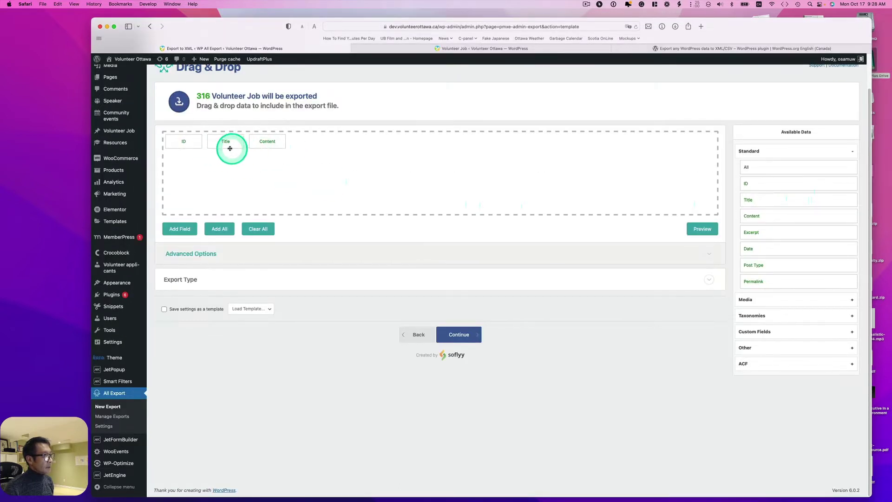
pyautogui.click(266, 141)
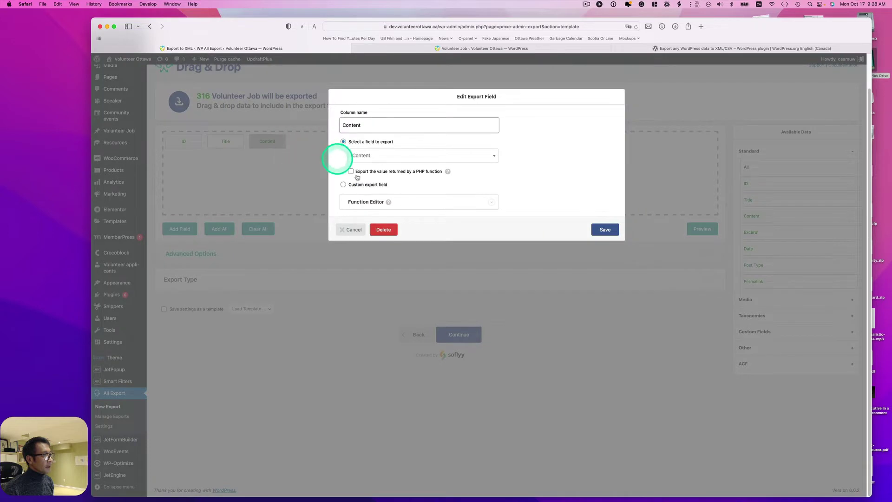
pyautogui.click(384, 231)
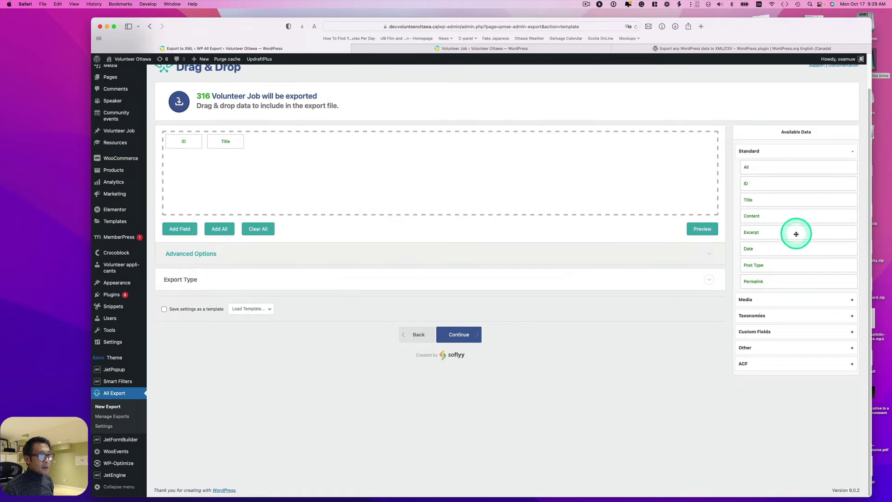
# Expand the Media and Taxonomies groups in Available Data
pyautogui.click(775, 300)
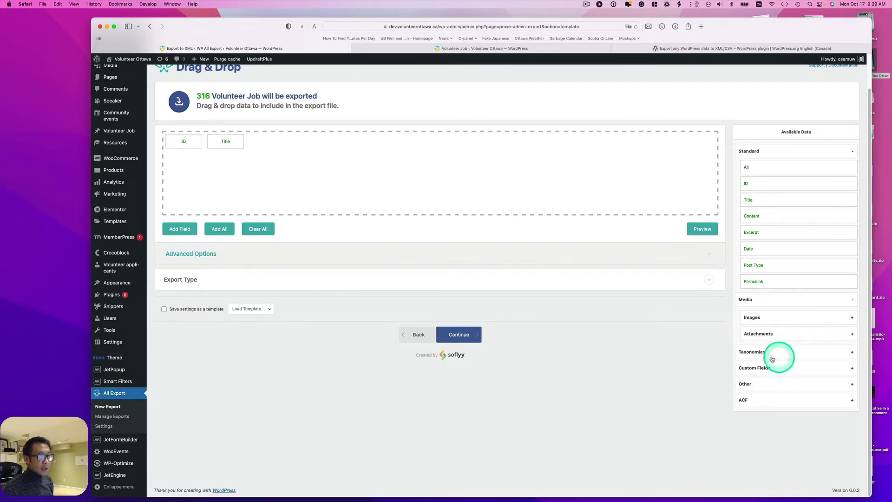
pyautogui.click(754, 352)
pyautogui.scroll(-3, 765, 342)
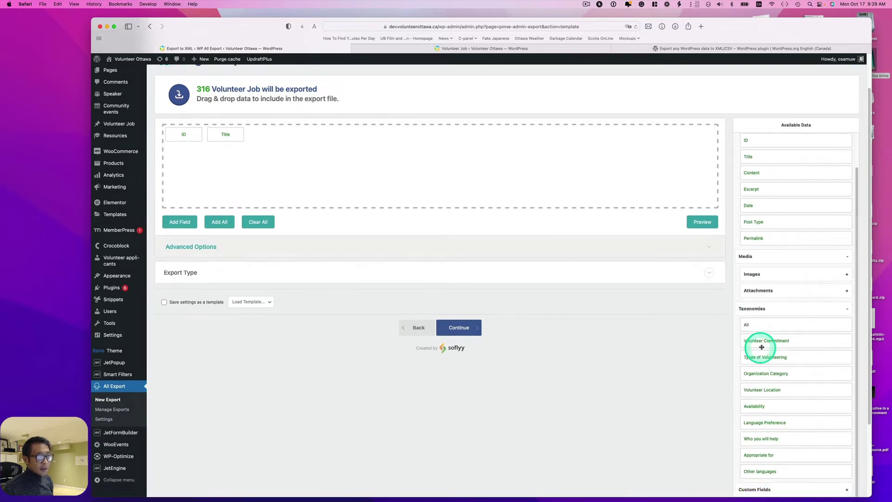
pyautogui.scroll(2, 651, 321)
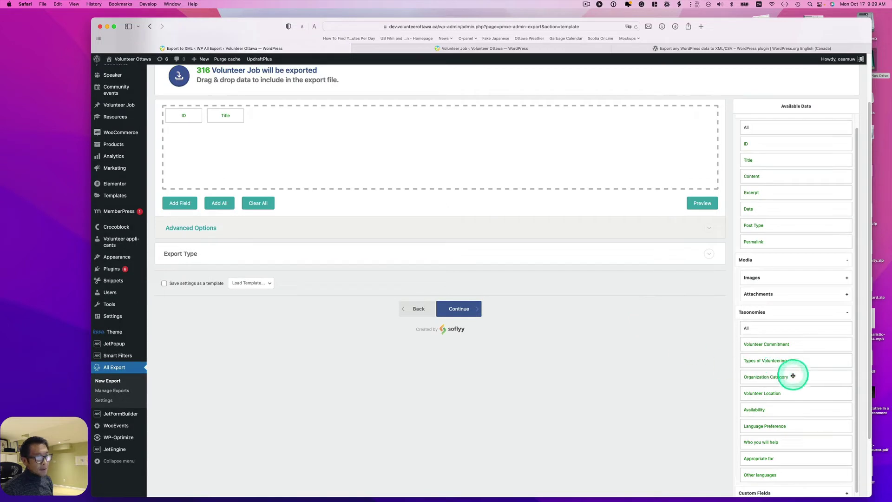
# Add Types of Volunteering, Language Preference, Who you will help, Appropriate for and Availability columns
pyautogui.moveTo(755, 360); pyautogui.dragTo(277, 116)
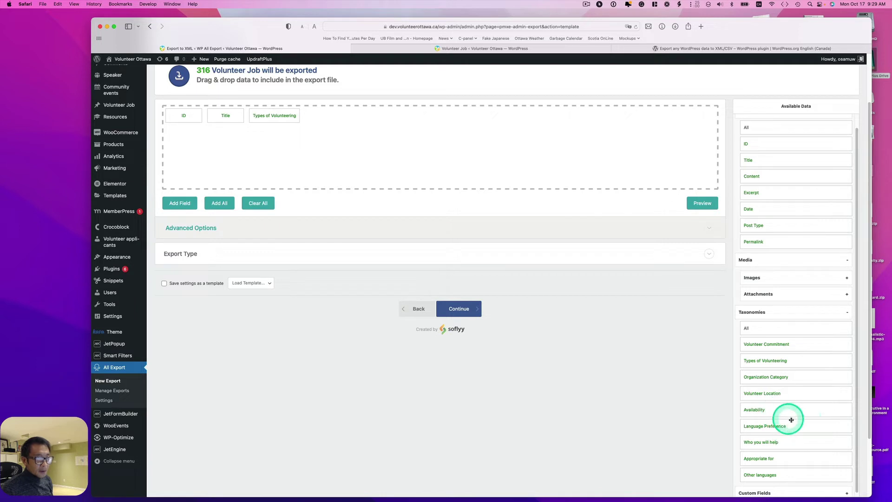
pyautogui.moveTo(788, 424); pyautogui.dragTo(455, 120)
pyautogui.moveTo(774, 444); pyautogui.dragTo(433, 132)
pyautogui.moveTo(748, 460); pyautogui.dragTo(511, 117)
pyautogui.scroll(-2, 825, 370)
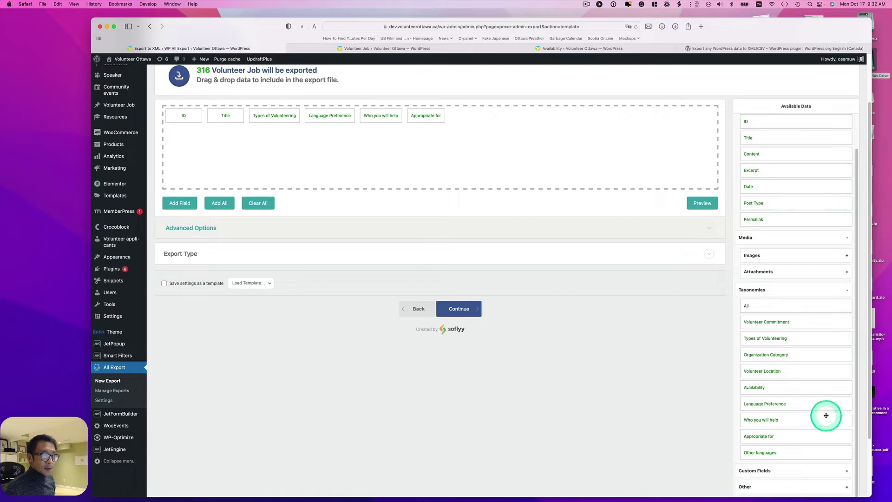
pyautogui.moveTo(759, 388); pyautogui.dragTo(535, 132)
# Add the number-of-positions-available custom field as an export column
pyautogui.scroll(-3, 806, 380)
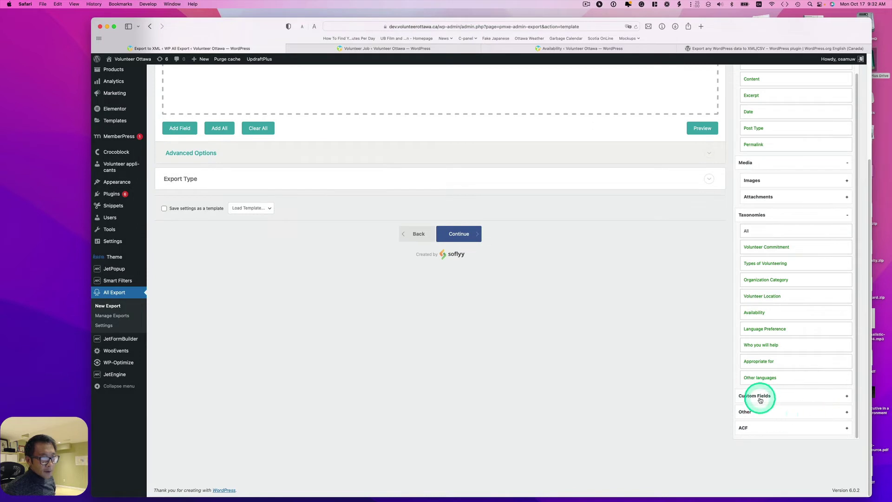
pyautogui.click(756, 396)
pyautogui.scroll(-1, 799, 410)
pyautogui.scroll(-3, 799, 410)
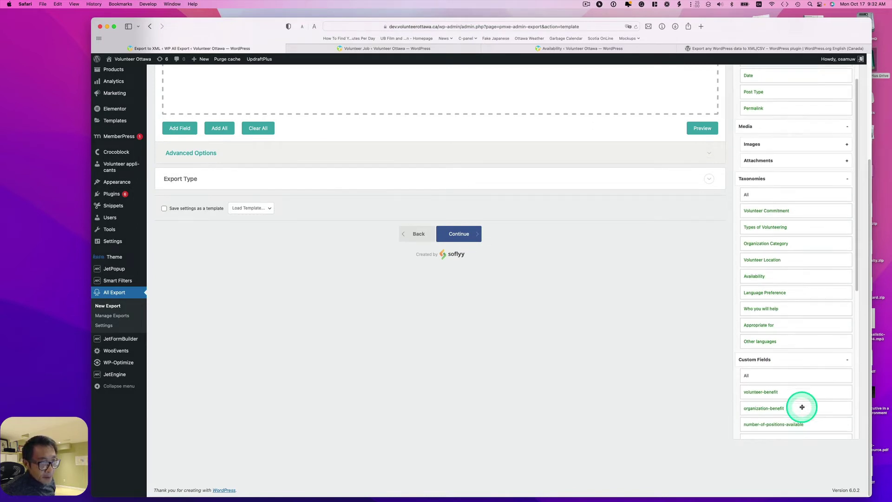
pyautogui.scroll(-2, 810, 401)
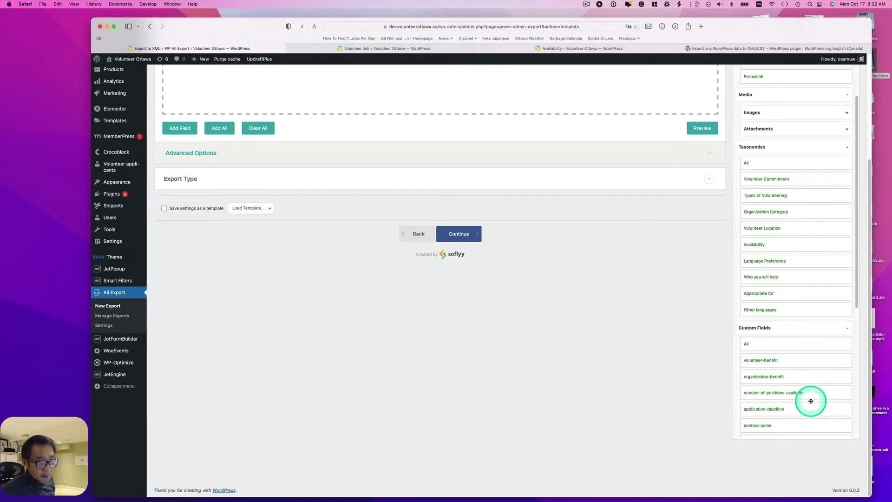
pyautogui.scroll(1, 822, 403)
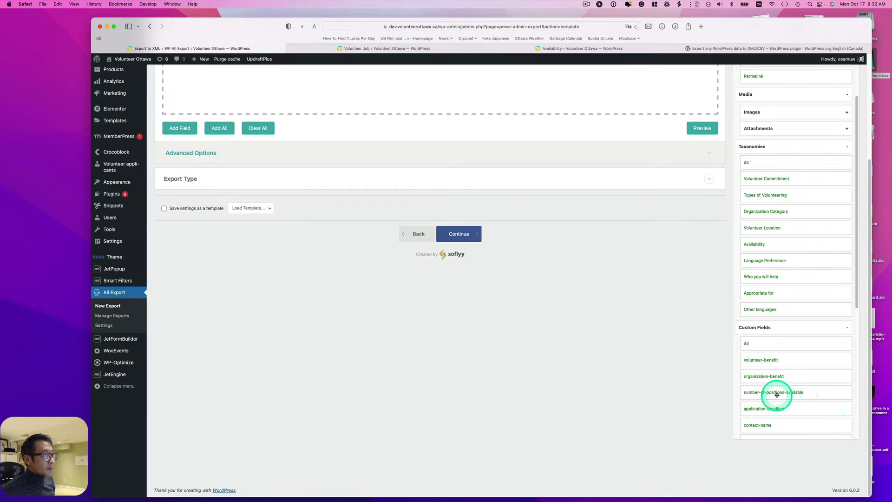
pyautogui.moveTo(777, 394); pyautogui.dragTo(619, 111)
pyautogui.scroll(3, 587, 229)
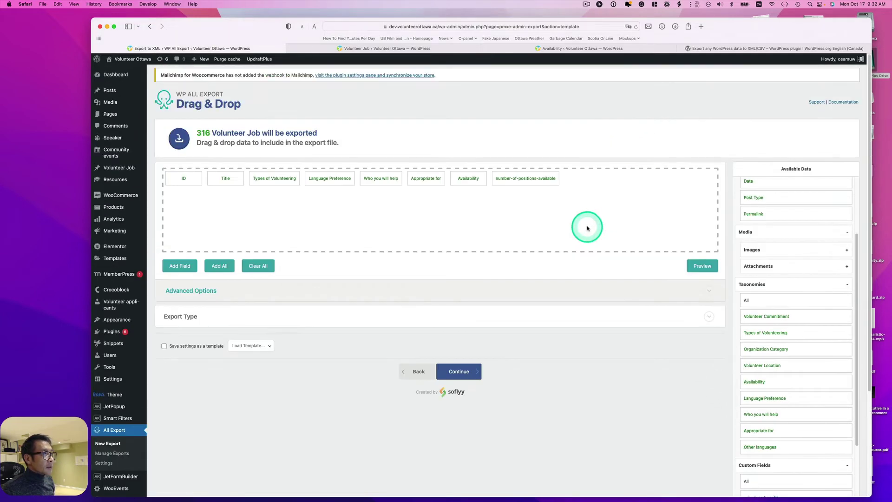
pyautogui.scroll(-5, 766, 431)
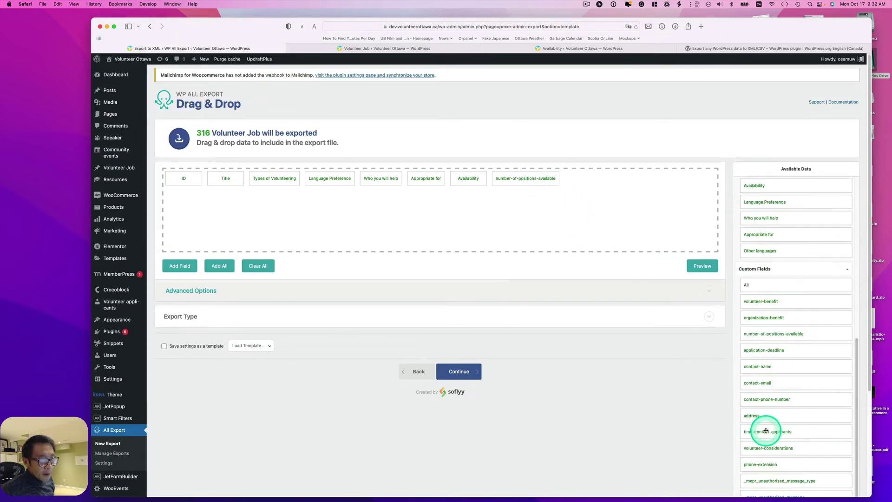
pyautogui.scroll(-2, 765, 431)
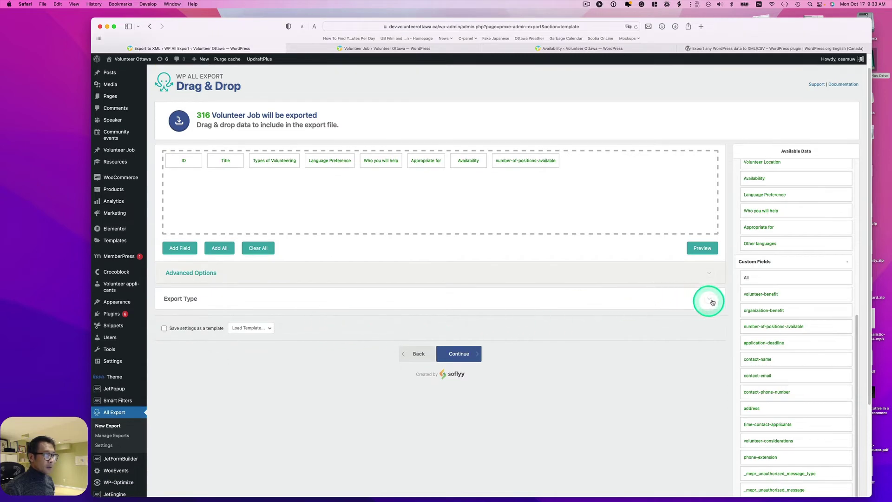
# Set the export type to Spreadsheet with CSV File format
pyautogui.click(710, 300)
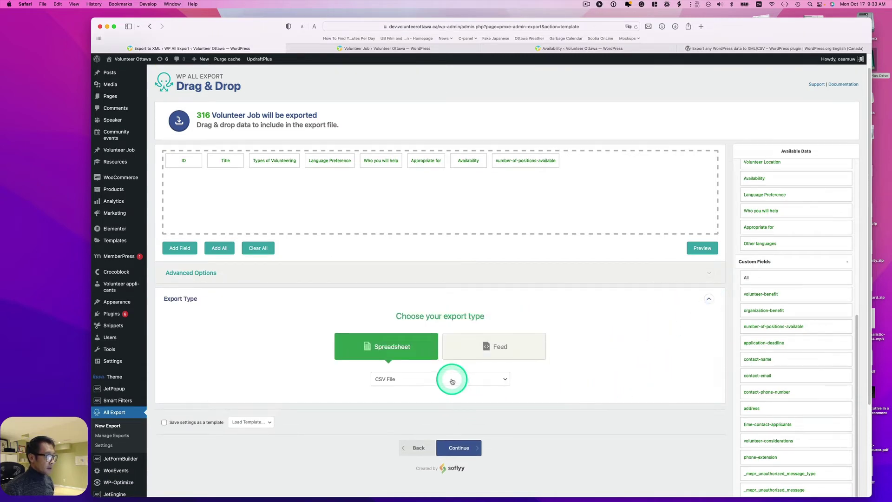
pyautogui.click(451, 381)
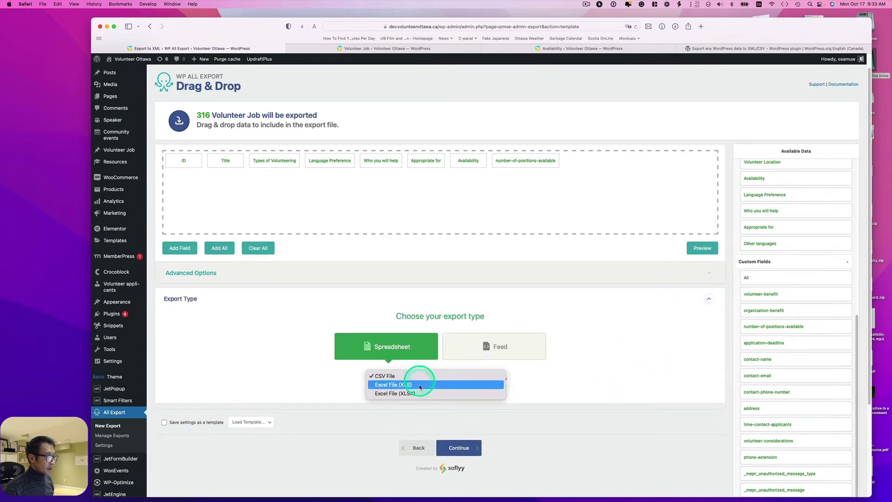
pyautogui.click(383, 375)
# Save the settings as a template named 'Volunteer job list' and continue
pyautogui.scroll(-2, 414, 391)
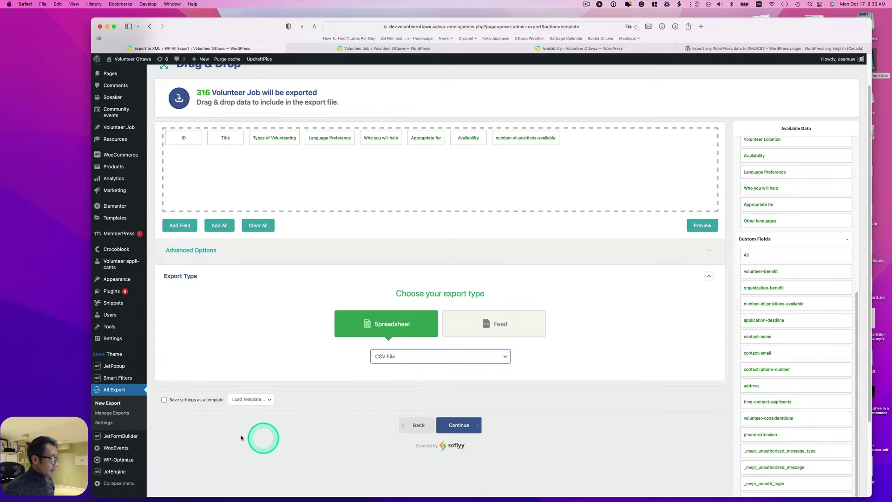
pyautogui.click(165, 400)
pyautogui.click(259, 401)
pyautogui.write('Volunteer job list')
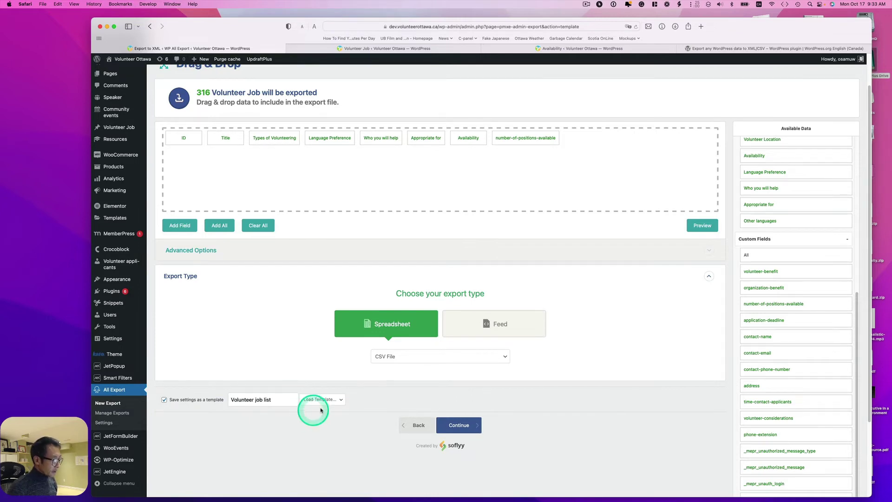
pyautogui.press('Tab')
pyautogui.click(458, 425)
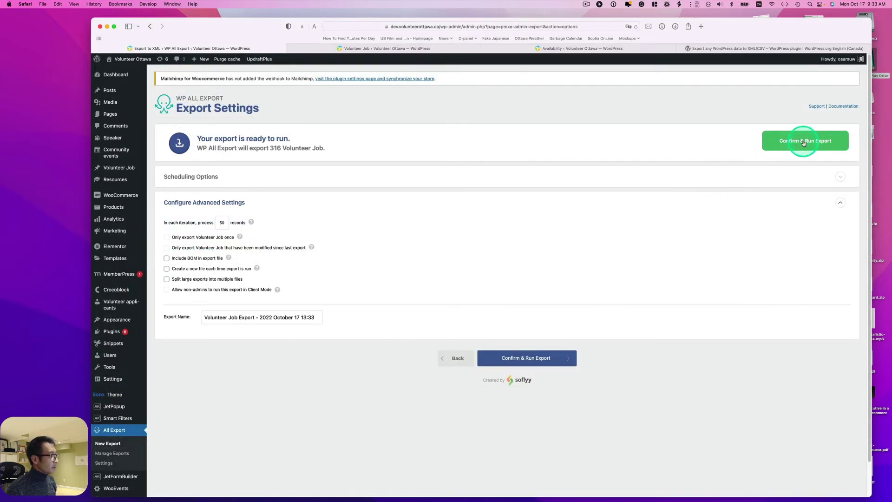
# Run the export of all 316 Volunteer Job posts to 100% completion
pyautogui.click(803, 143)
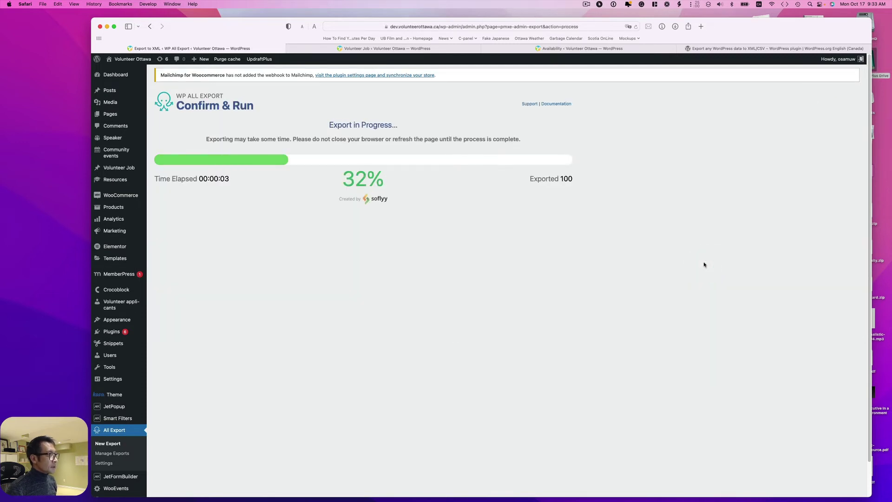
pyautogui.click(704, 265)
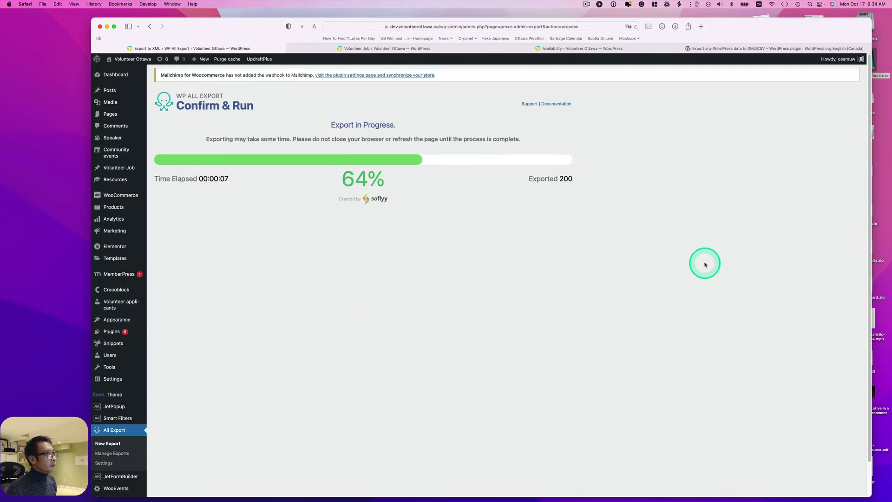
pyautogui.click(707, 260)
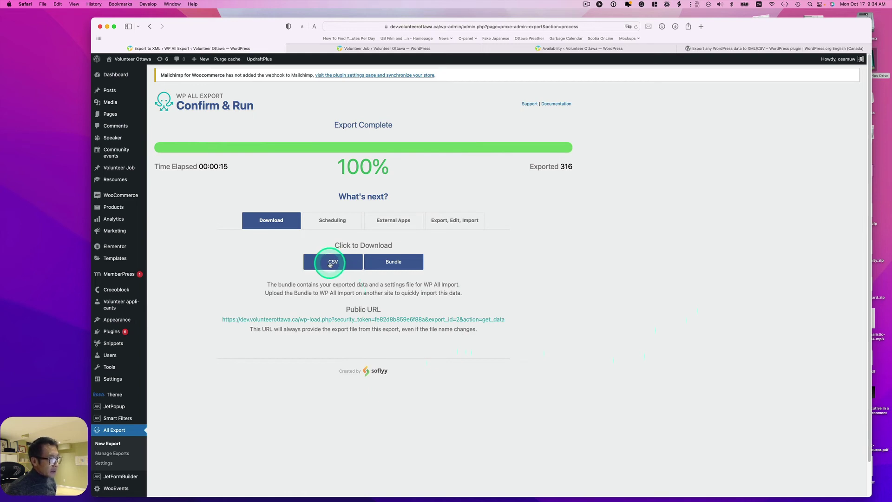
# Download the CSV and select the Volunteer-Job-Export file on the desktop
pyautogui.click(329, 264)
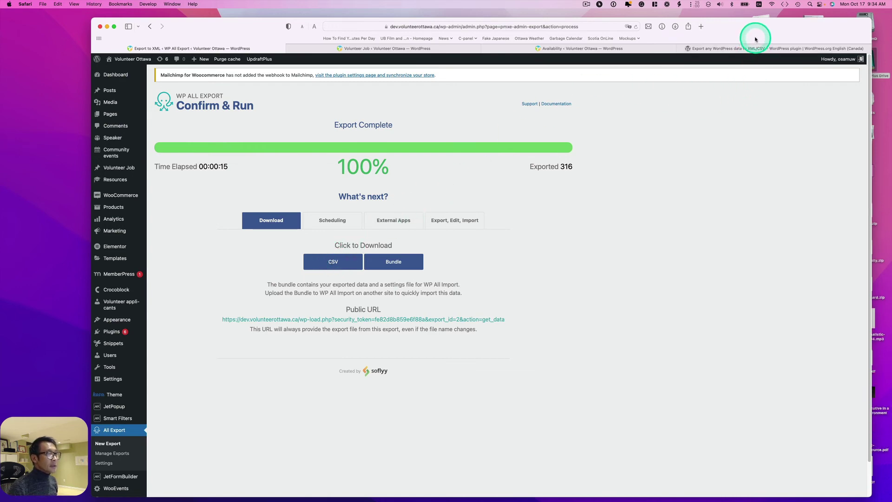
pyautogui.moveTo(756, 40); pyautogui.dragTo(616, 44)
pyautogui.click(865, 107)
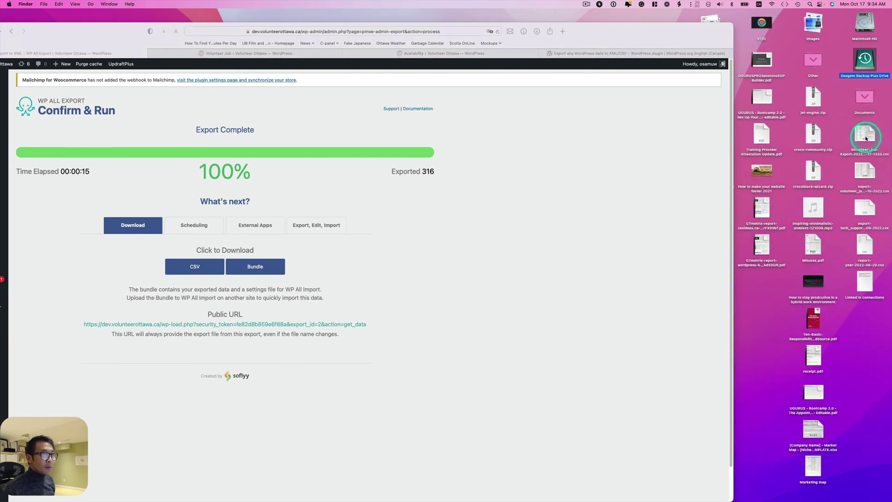
pyautogui.click(864, 138)
# Open Volunteer-Job-Export-2022-October-17-1333 in Numbers, maximise it, and scroll across the columns
pyautogui.doubleClick(864, 138)
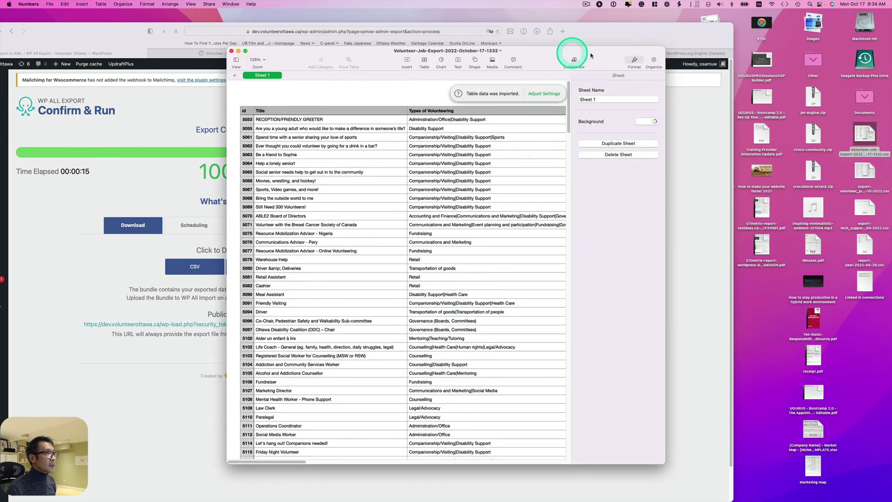
pyautogui.doubleClick(591, 55)
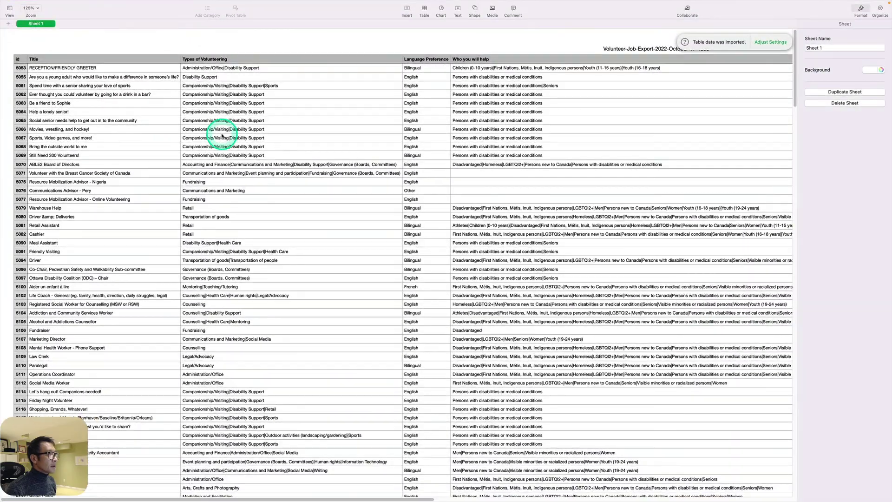
pyautogui.hscroll(2, 297, 136)
pyautogui.hscroll(10, 311, 137)
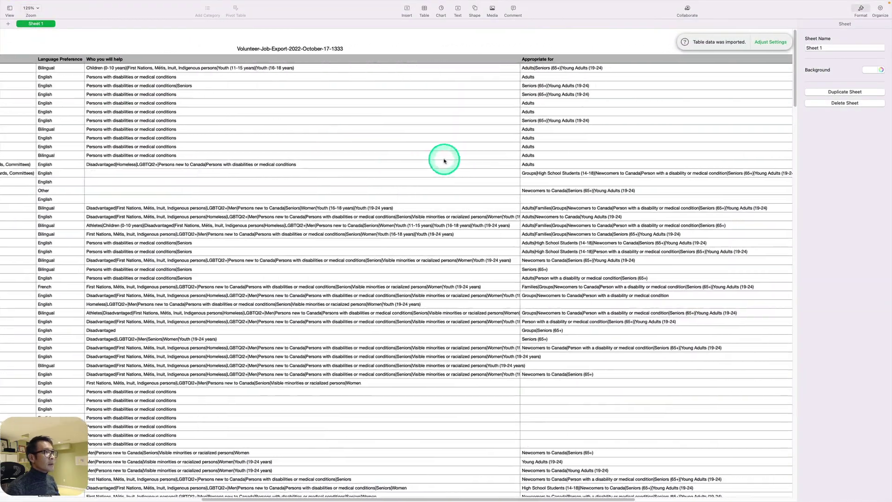